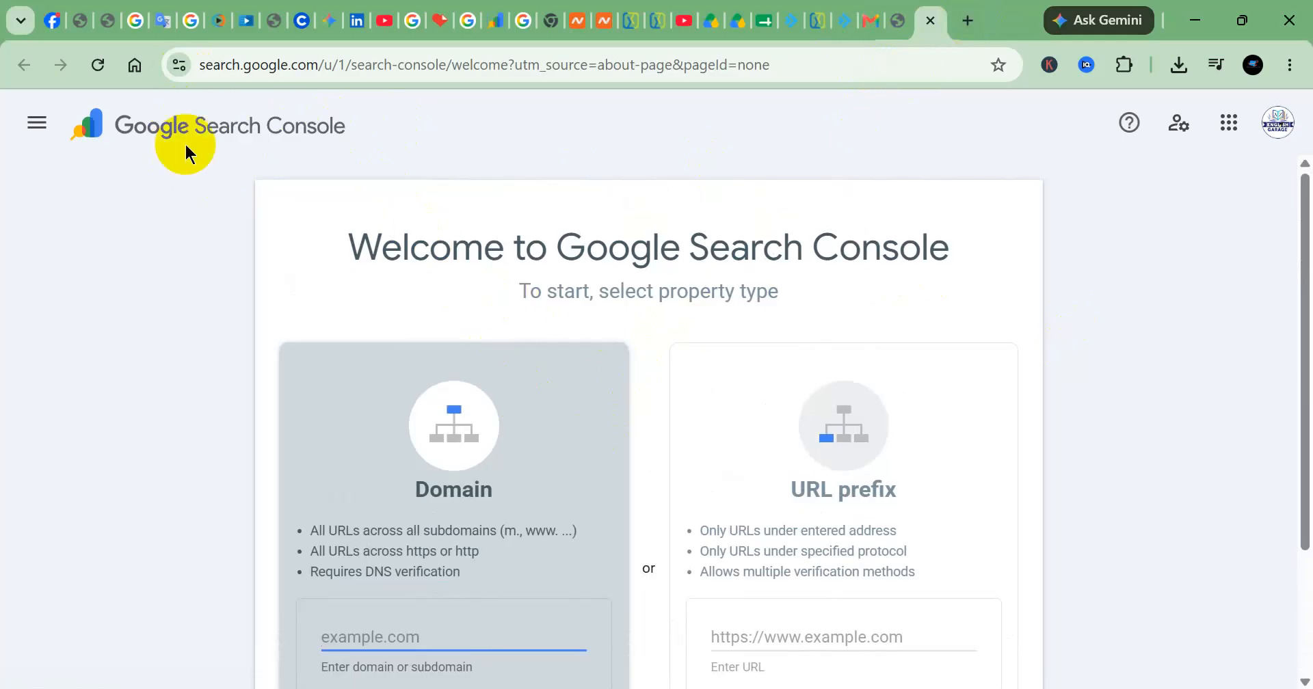
Submit englishgarage.com as a new Domain-type property
click(37, 123)
click(37, 123)
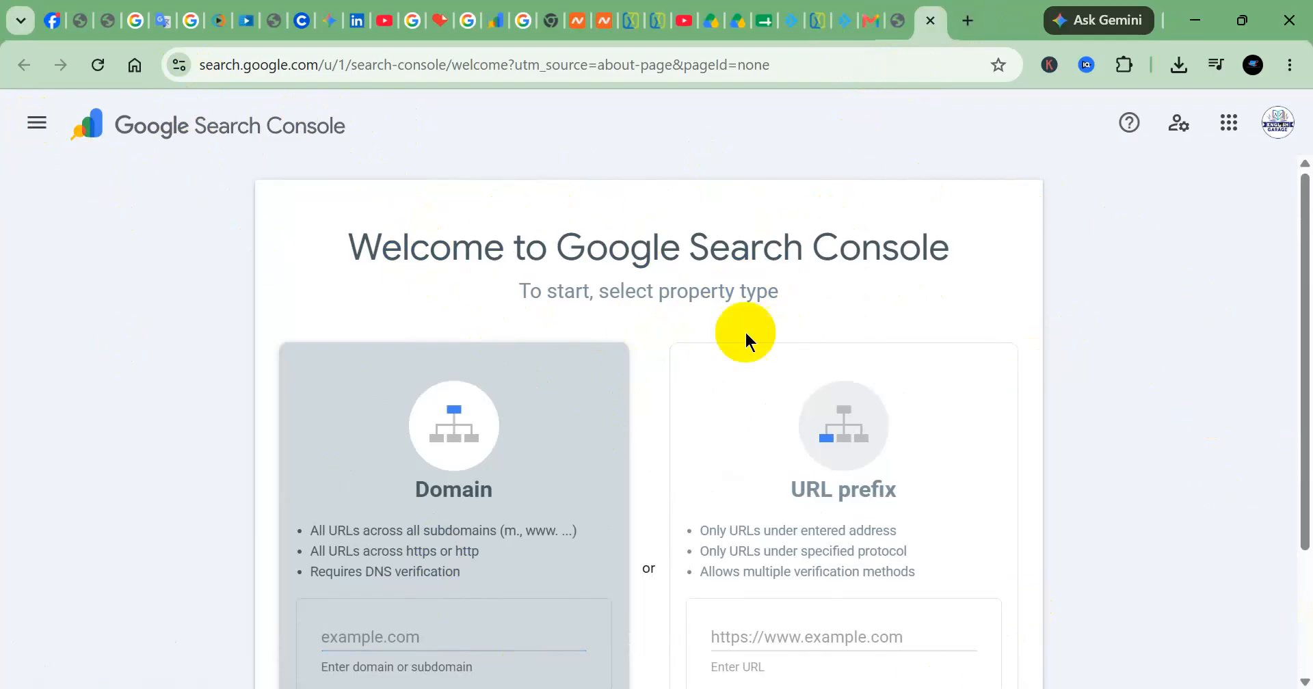
scroll(1061, 402, down, 2)
click(458, 532)
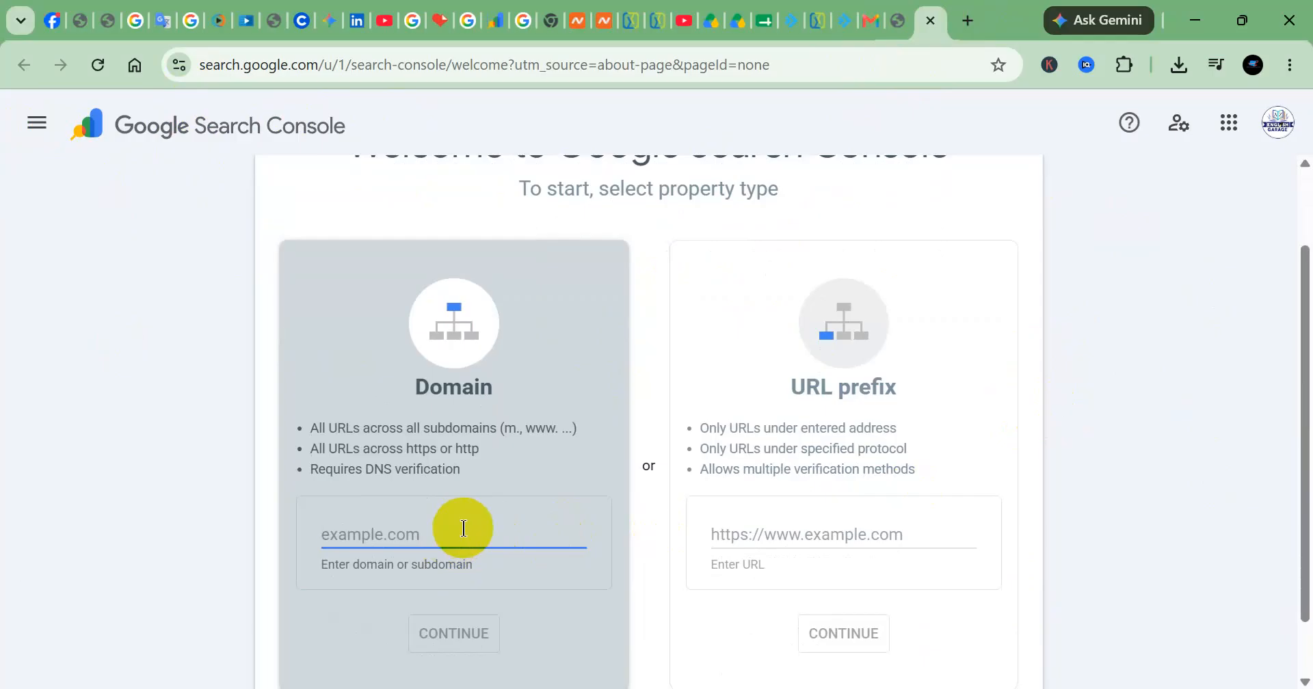
text(engi)
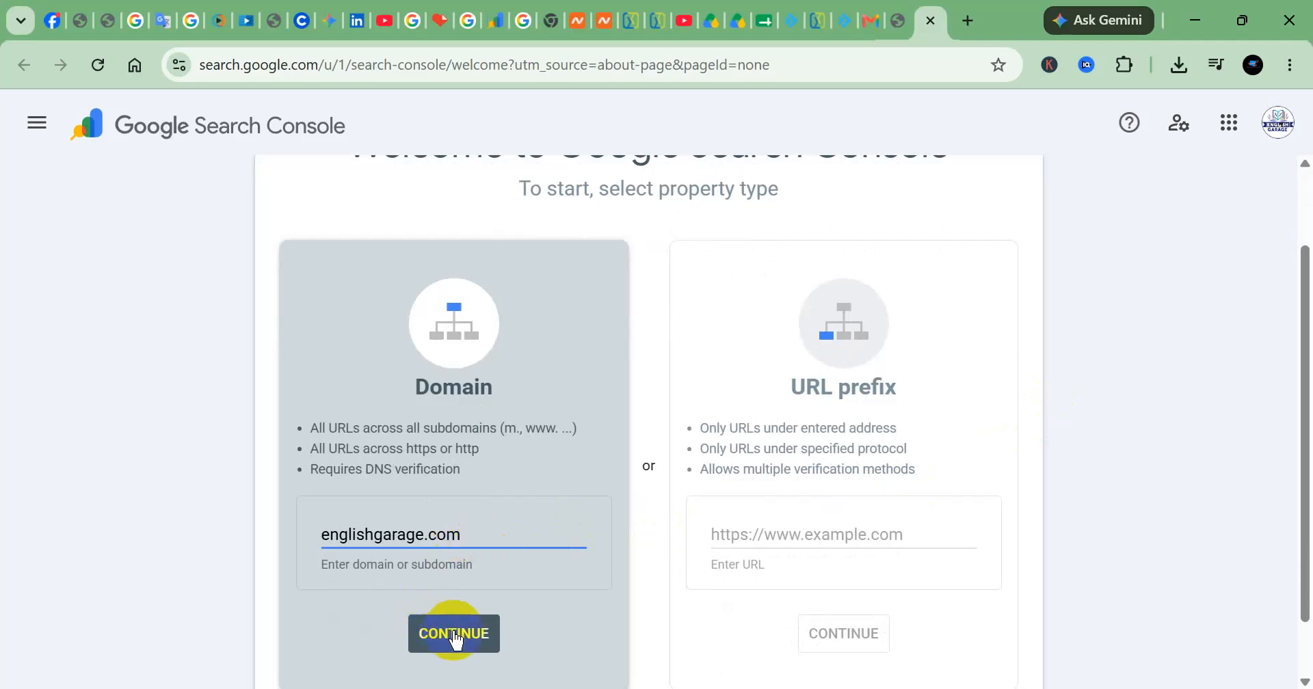
click(489, 637)
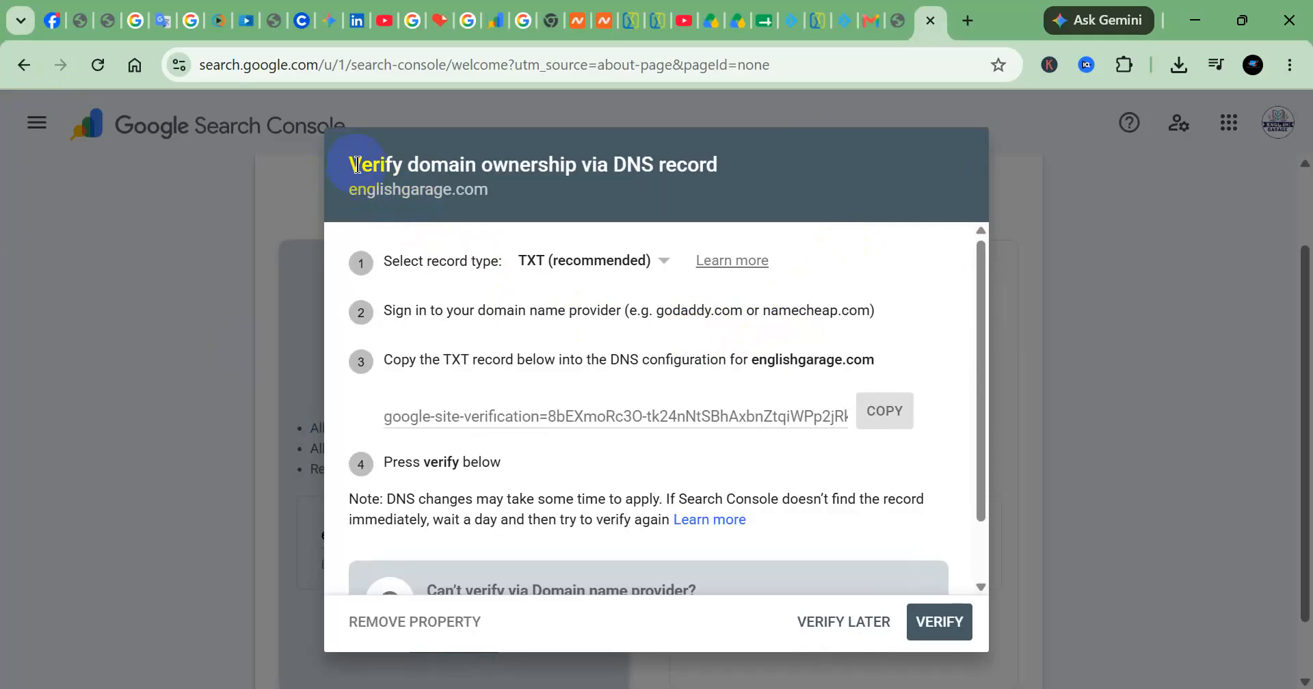
Examine the DNS ownership verification instructions, including the domain, the available record types and the example domain providers
drag(353, 164, 729, 173)
click(407, 191)
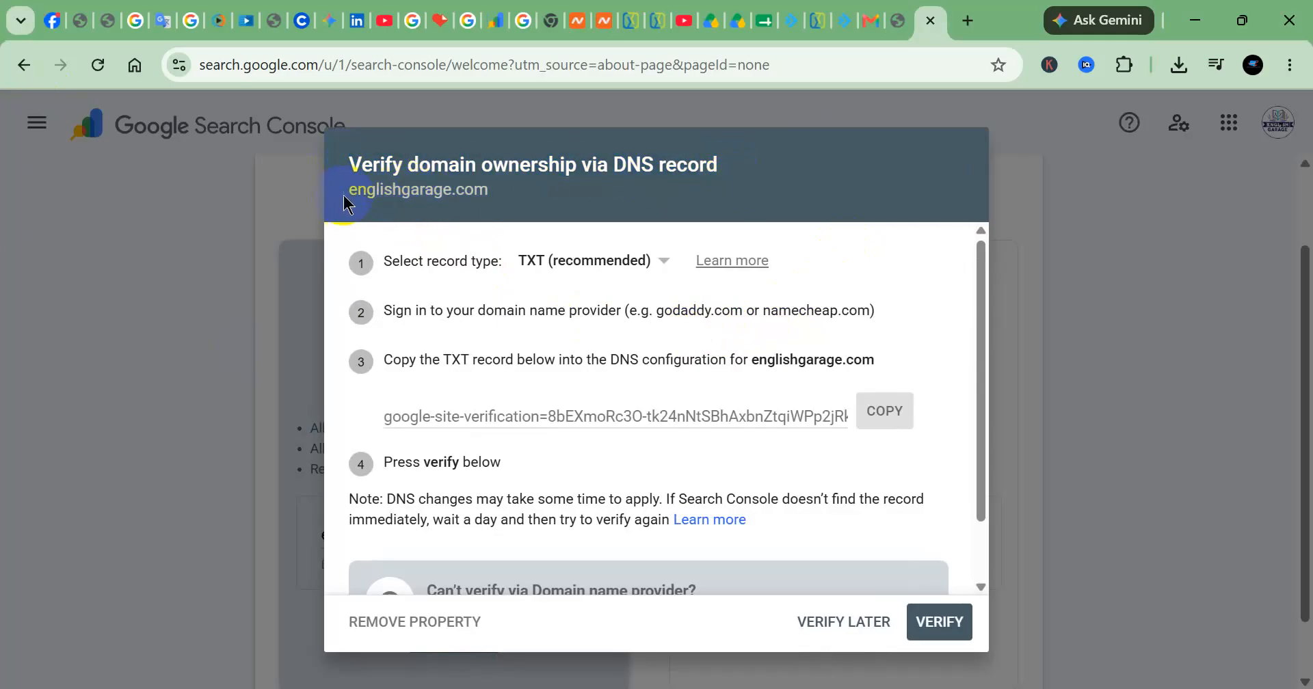
drag(351, 192, 503, 205)
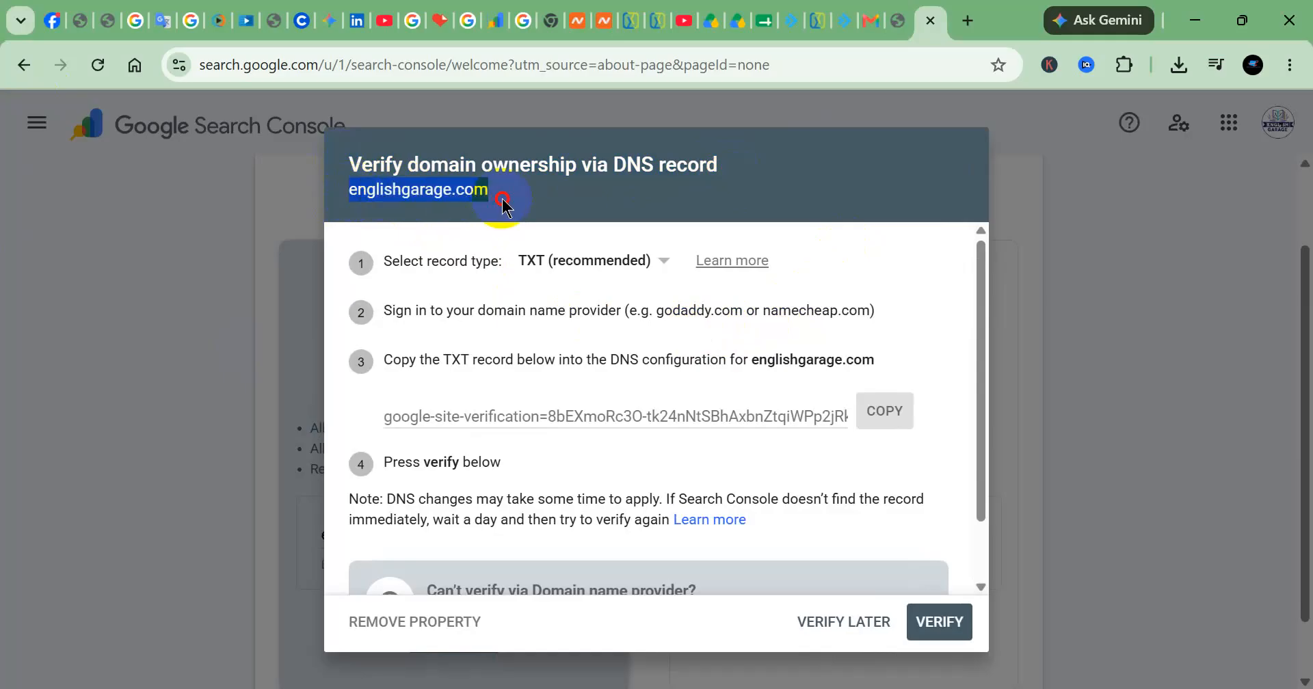
click(456, 196)
drag(350, 186, 507, 205)
click(491, 190)
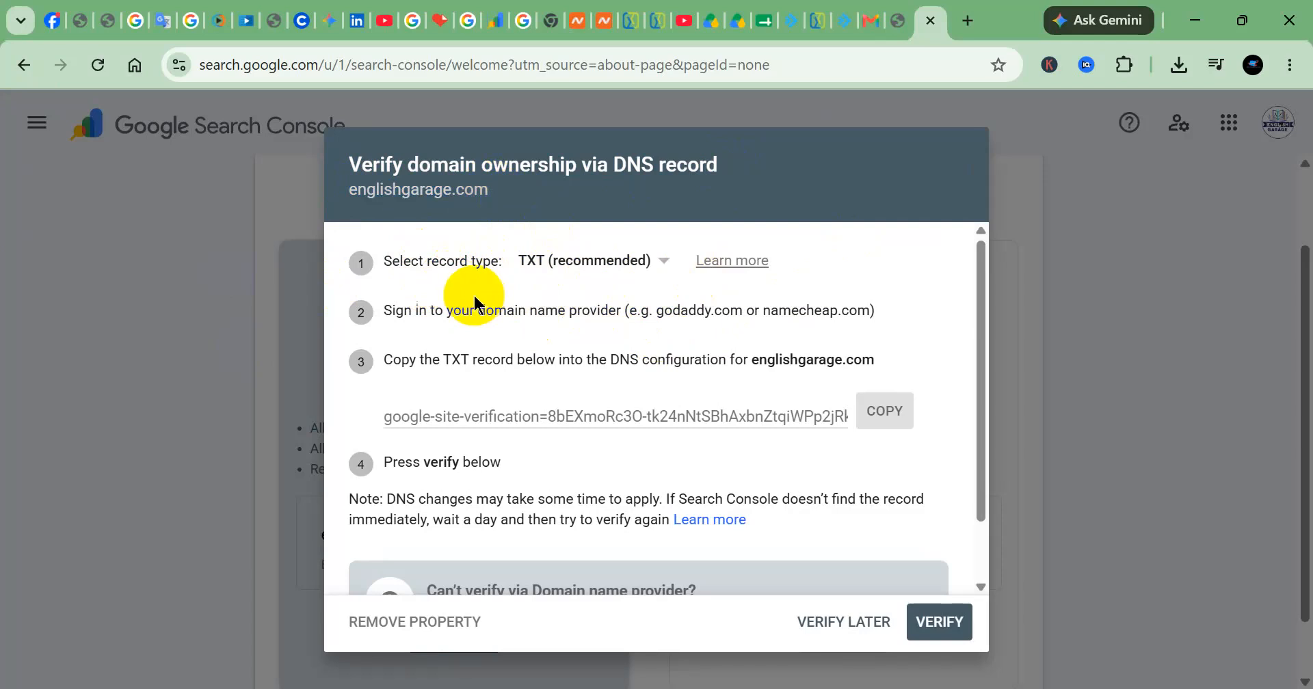
click(581, 266)
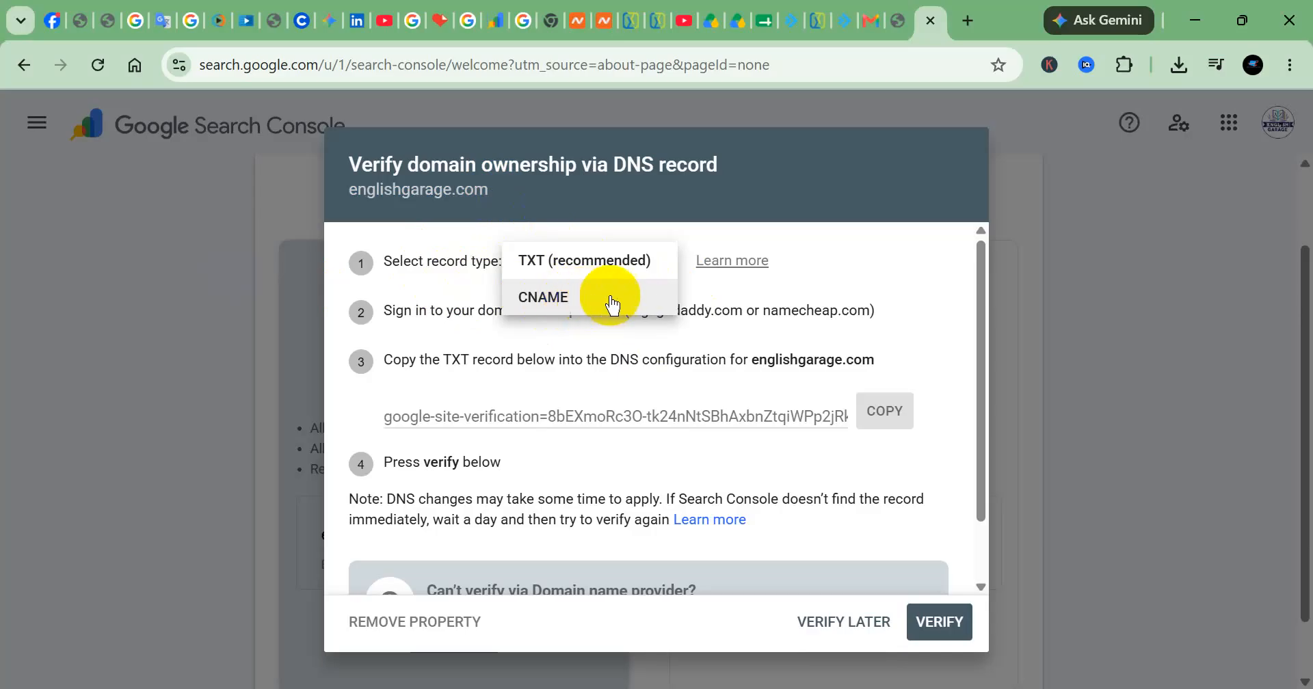
click(738, 294)
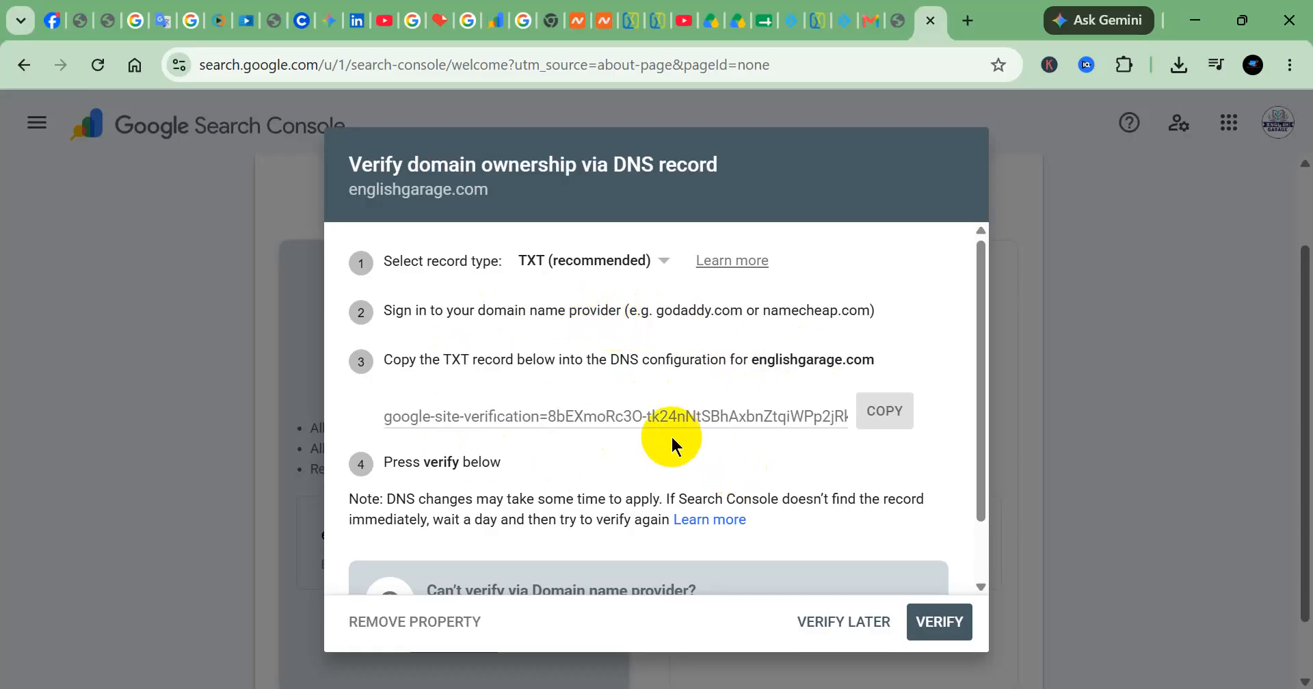
drag(657, 313, 742, 316)
click(670, 336)
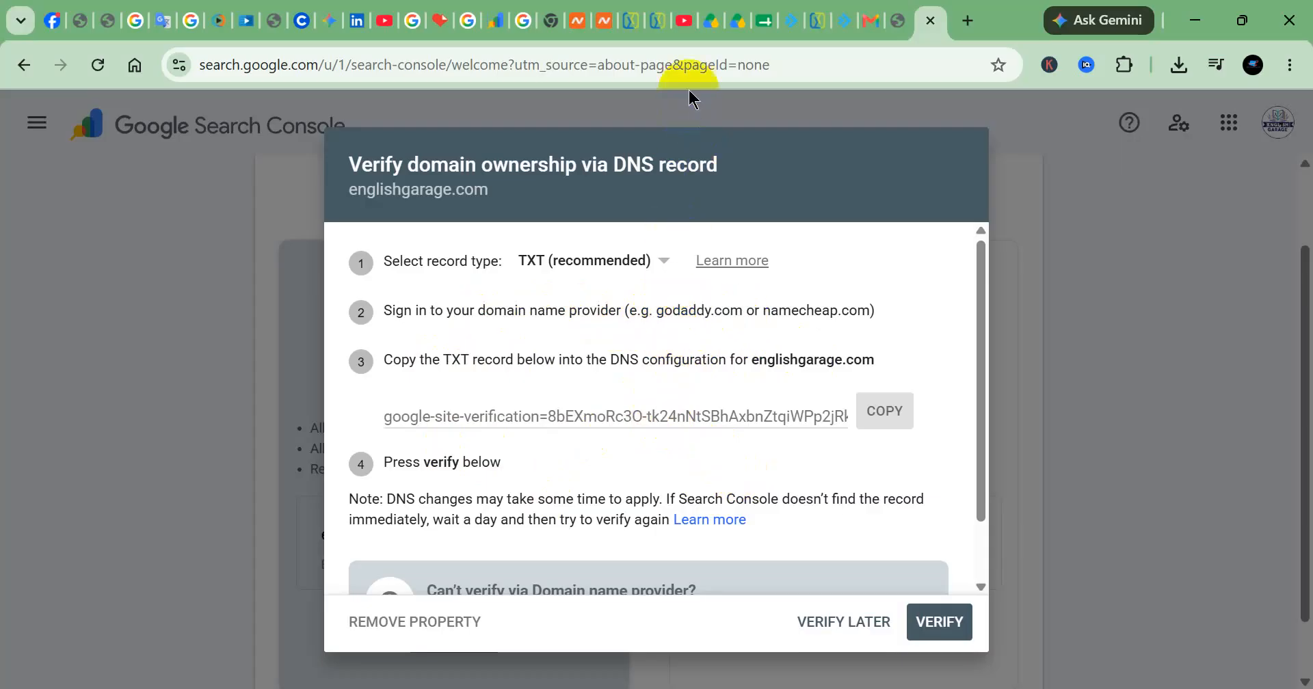
Copy the TXT verification record, then switch to DirectAdmin and sign in with the prefilled credentials
click(886, 410)
scroll(617, 419, down, 2)
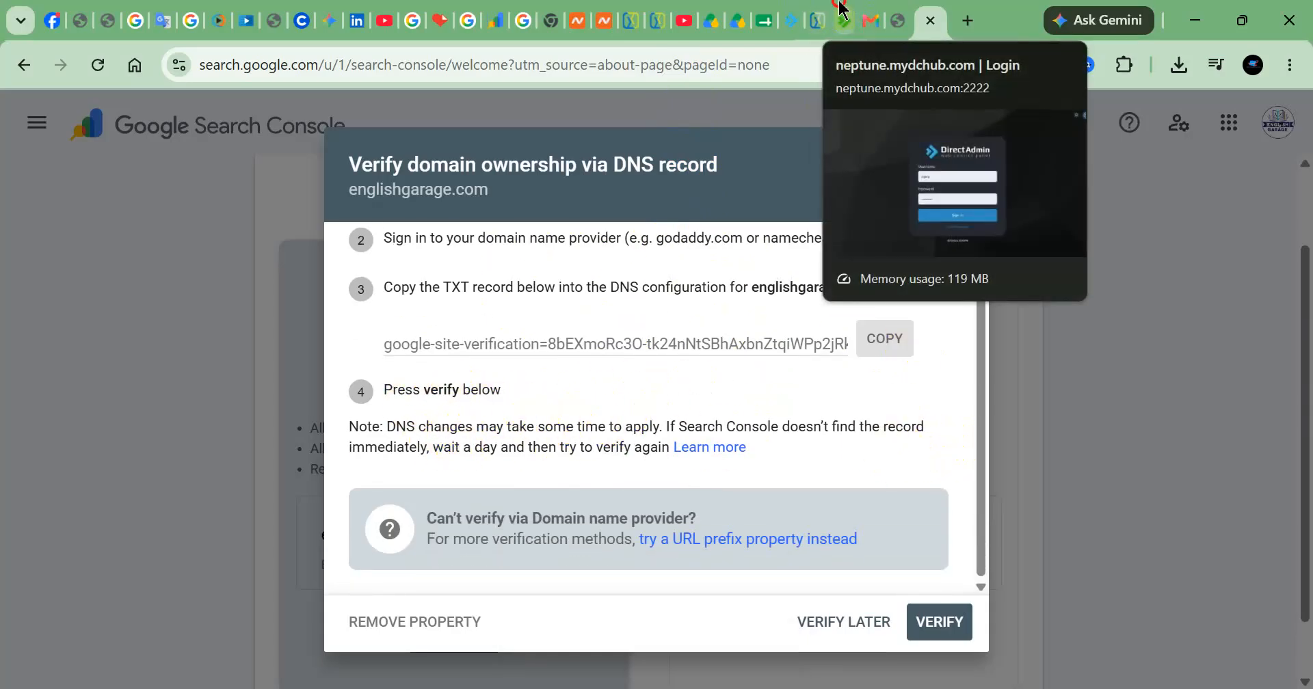
click(816, 16)
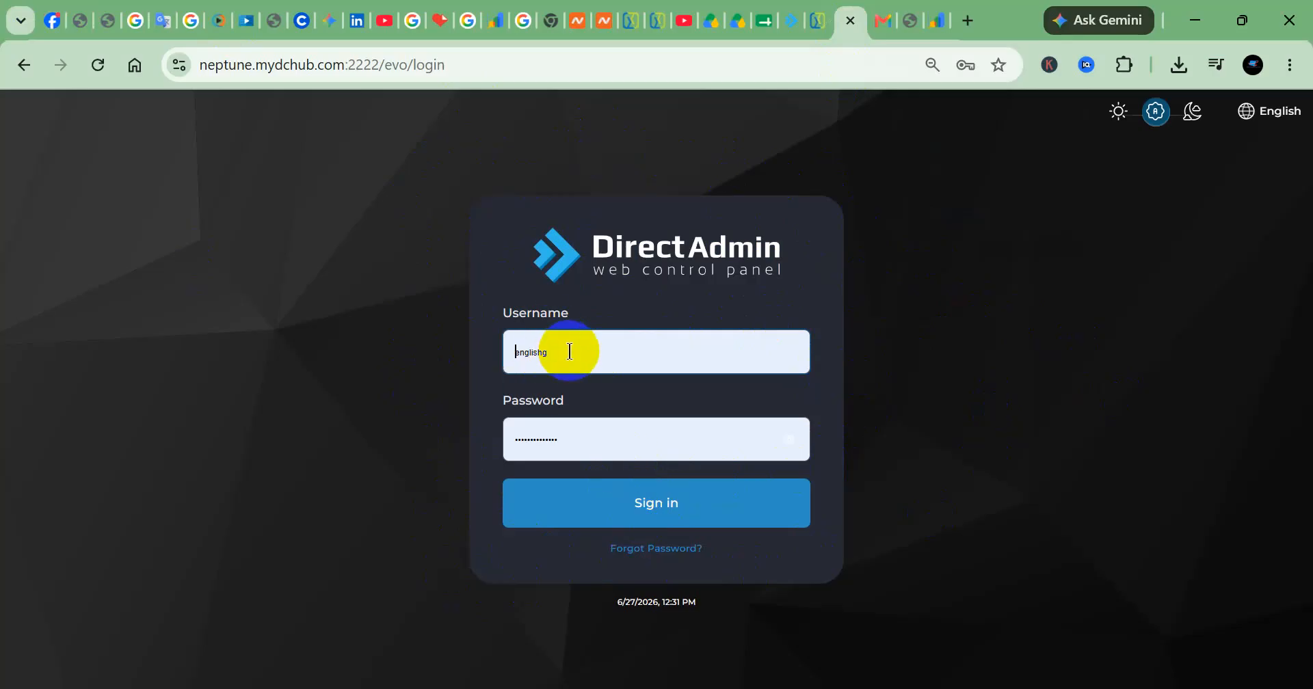
click(690, 513)
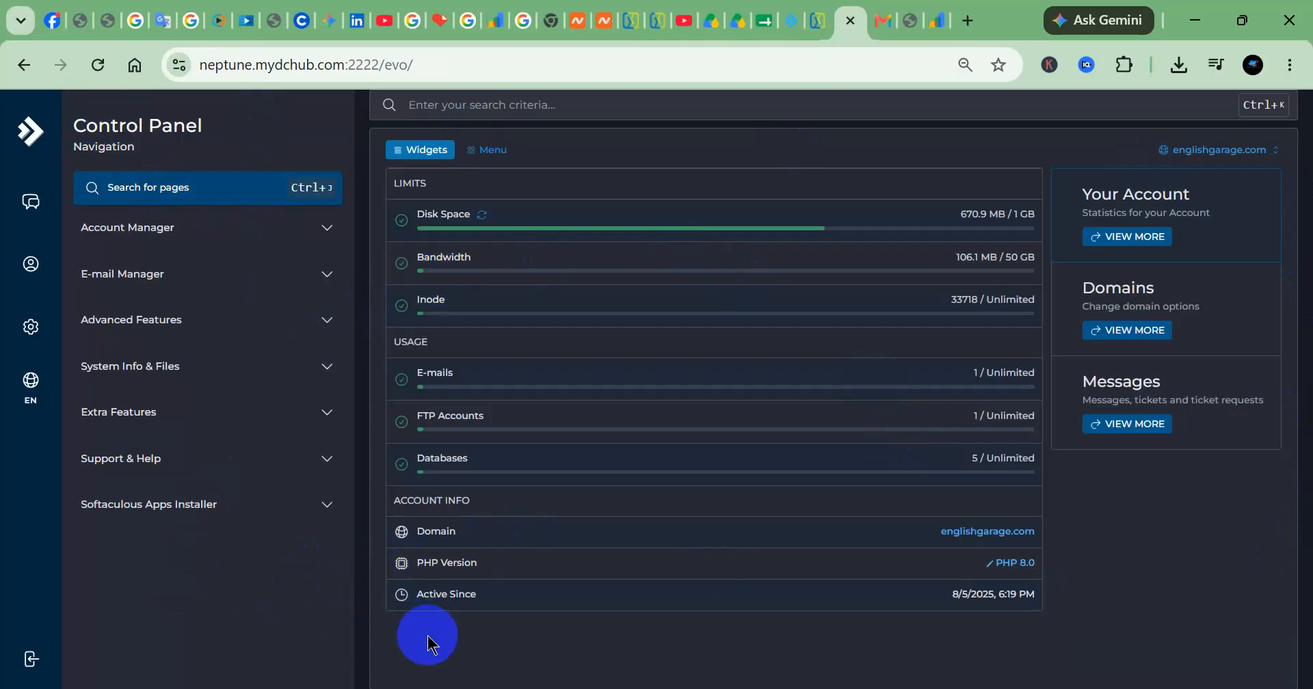
Open DNS management for englishgarage.com in the account manager and review the existing DNS records
click(150, 236)
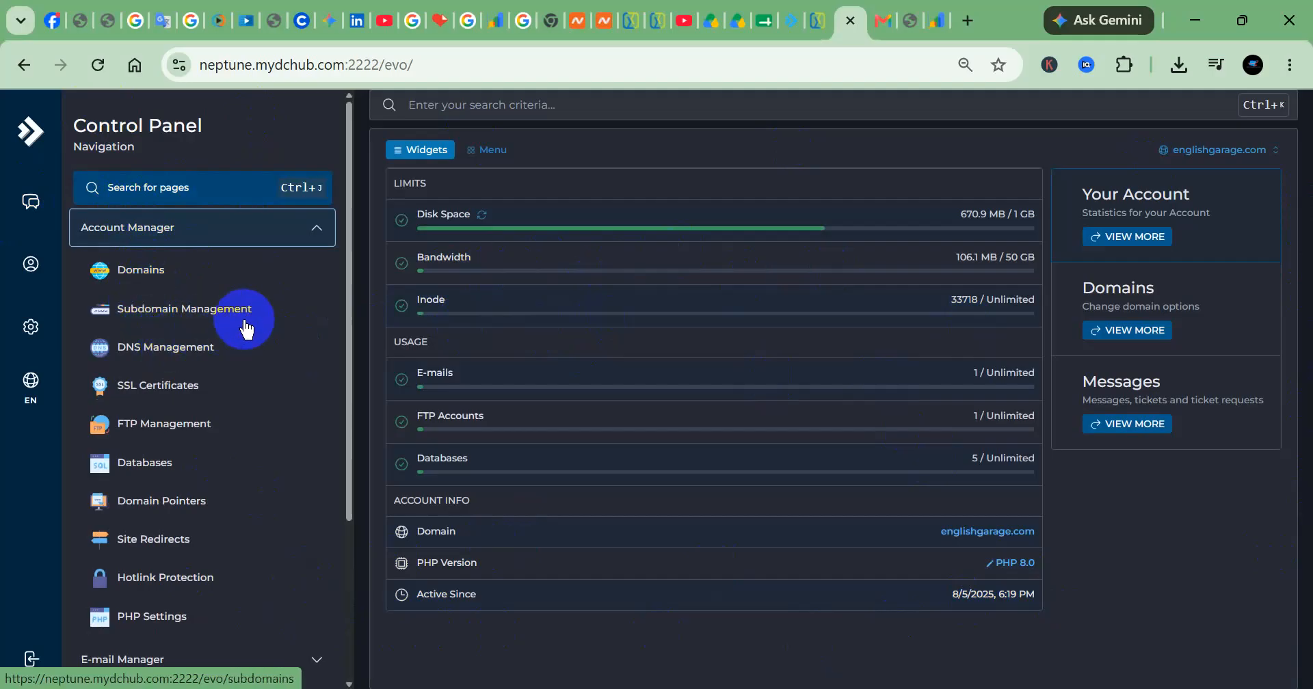
click(146, 270)
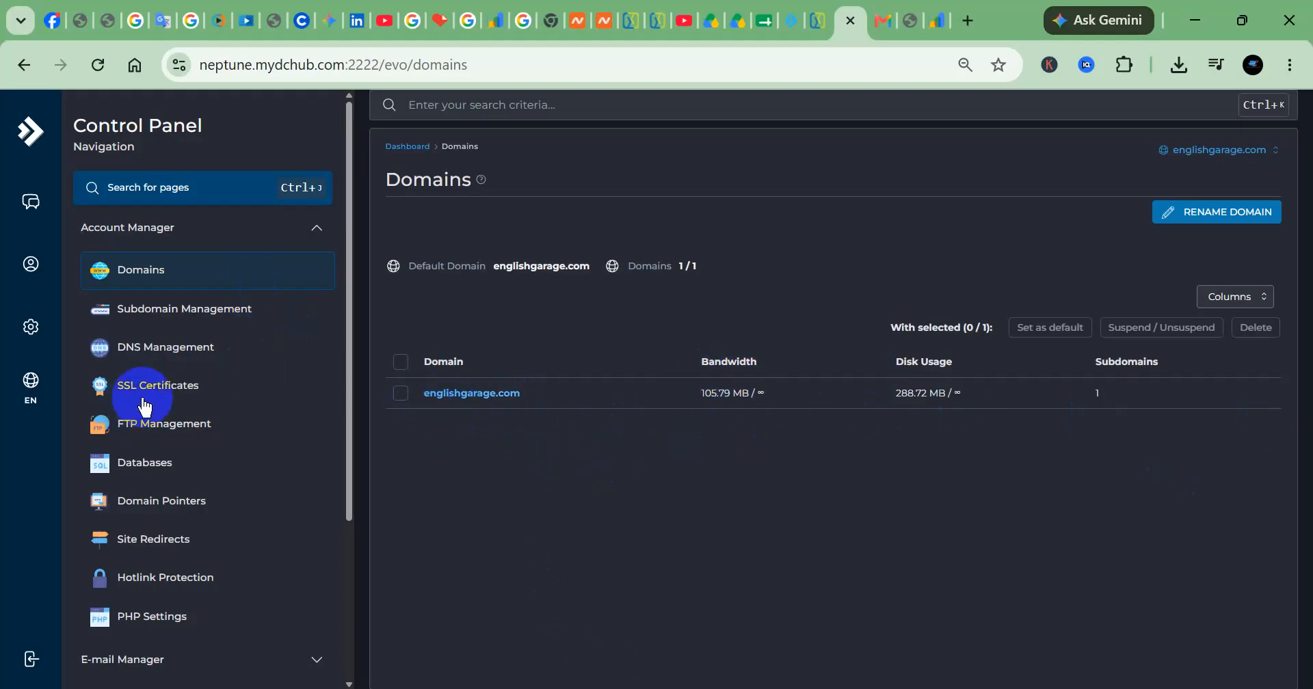
click(173, 365)
scroll(829, 380, down, 4)
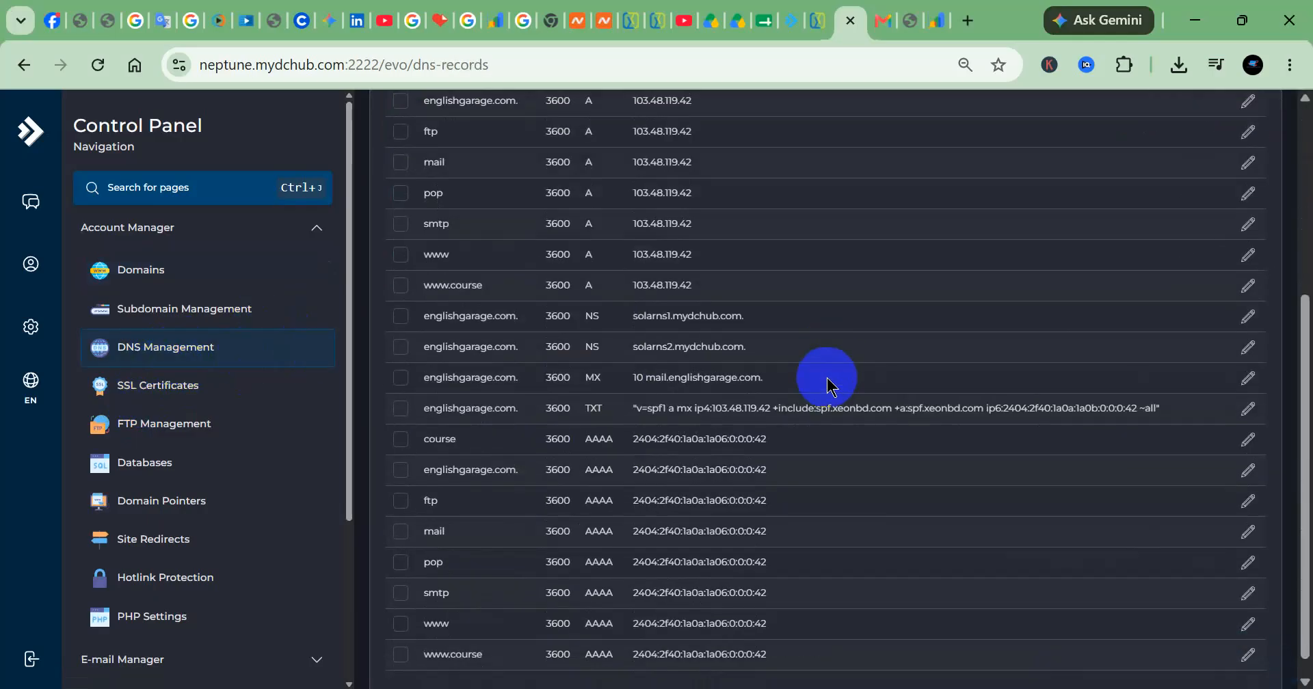
scroll(881, 491, down, 1)
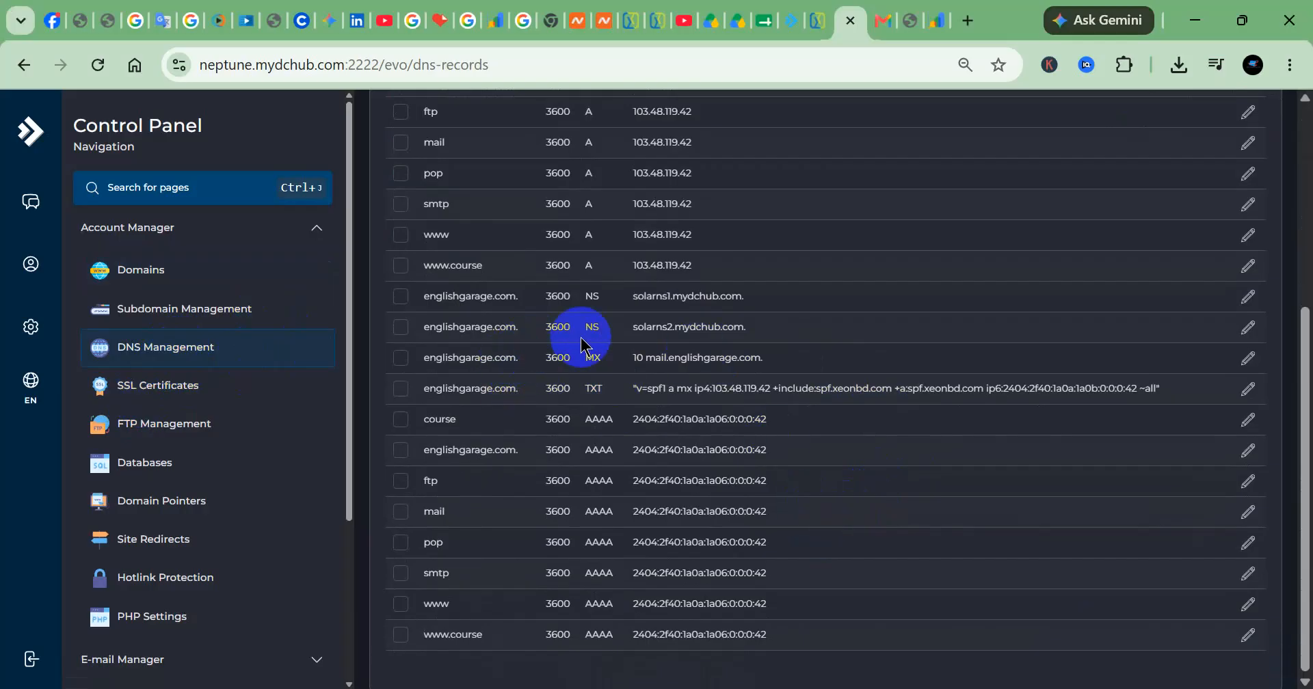
scroll(806, 443, up, 5)
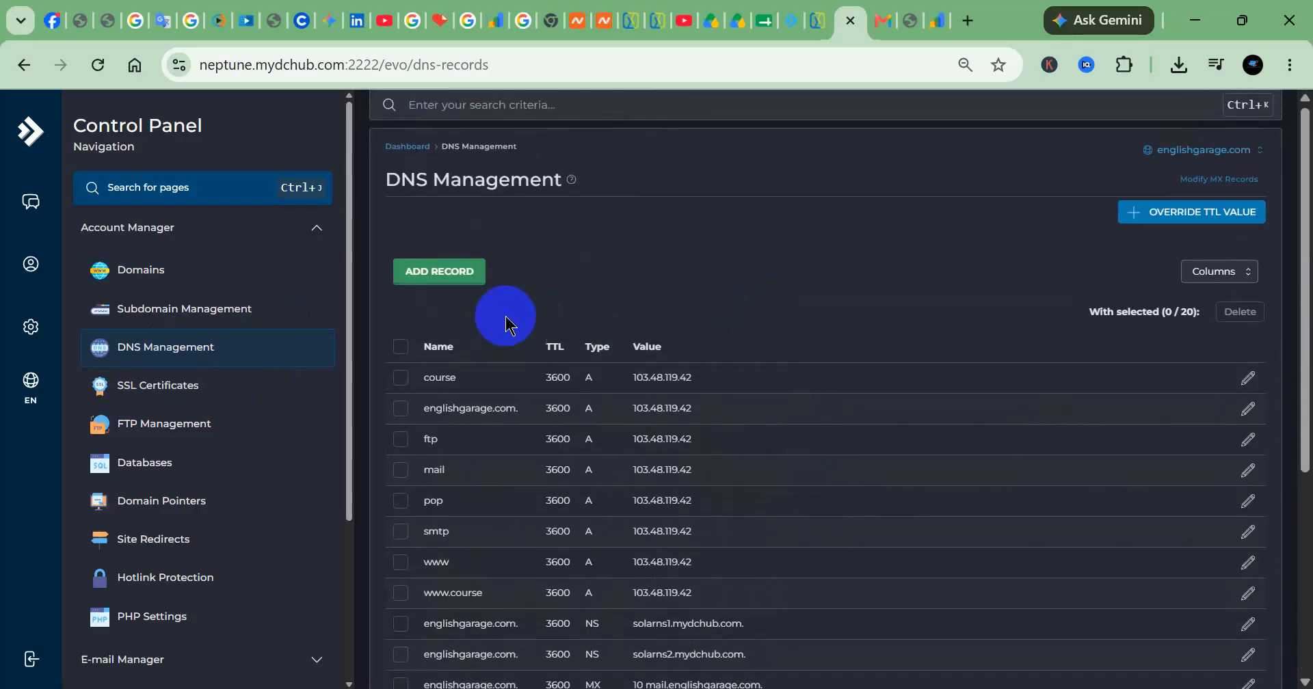
Start a new DNS record of type TXT with the name "englishgarage.com."
click(441, 273)
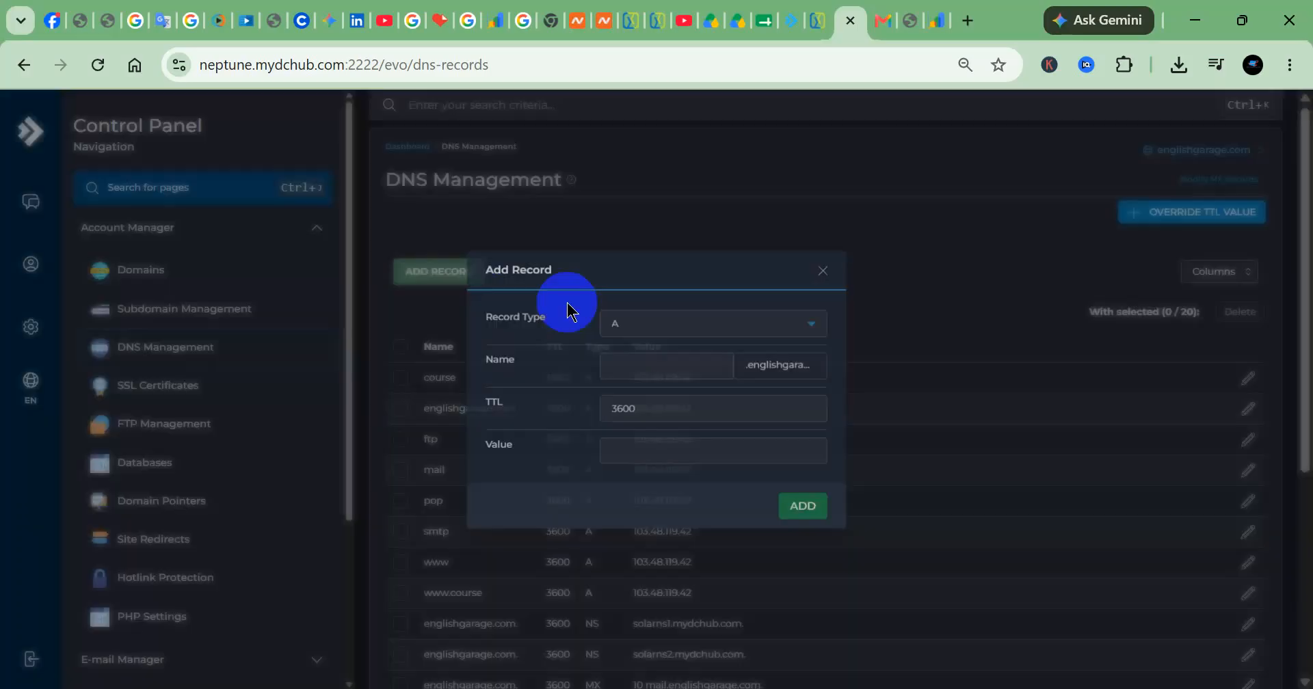
click(703, 337)
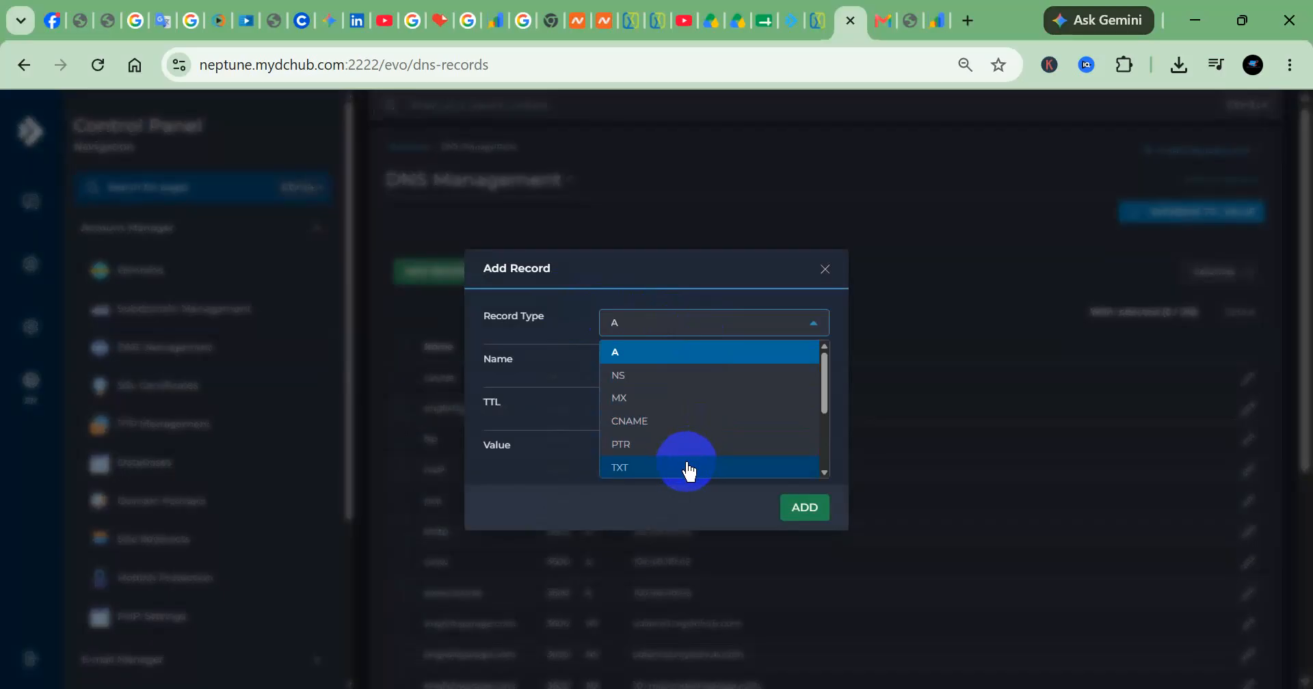
scroll(691, 470, down, 2)
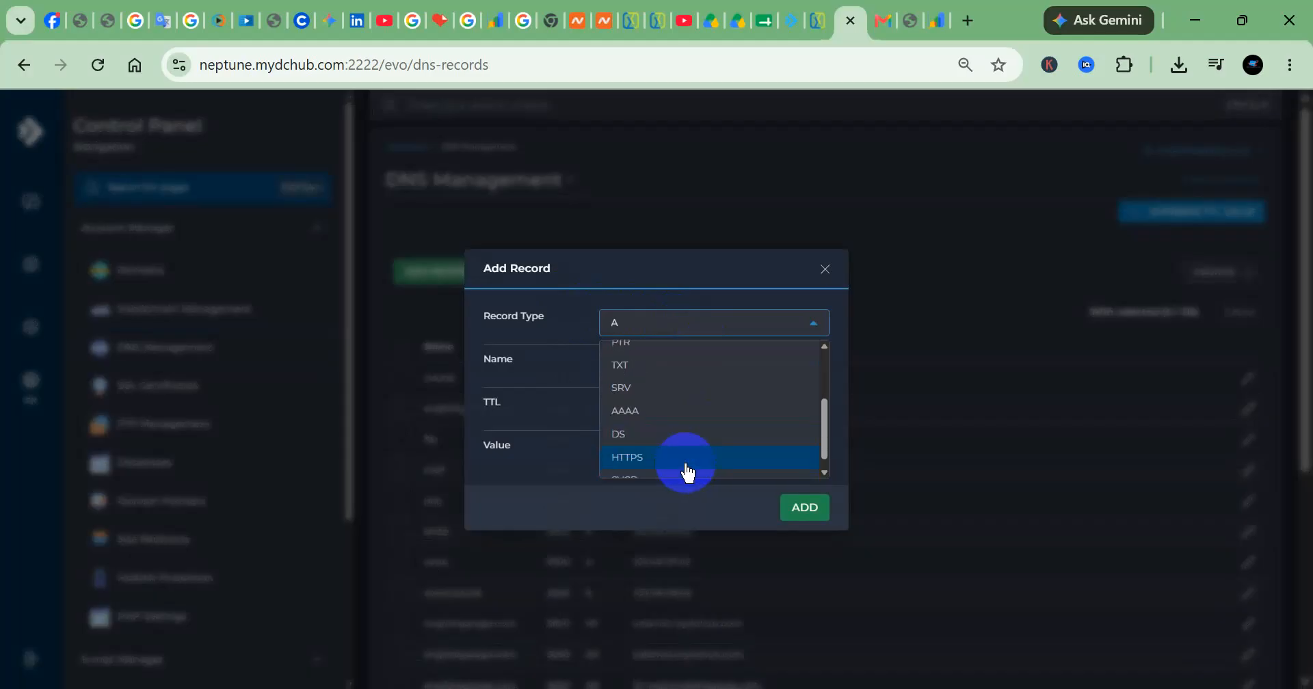
click(650, 369)
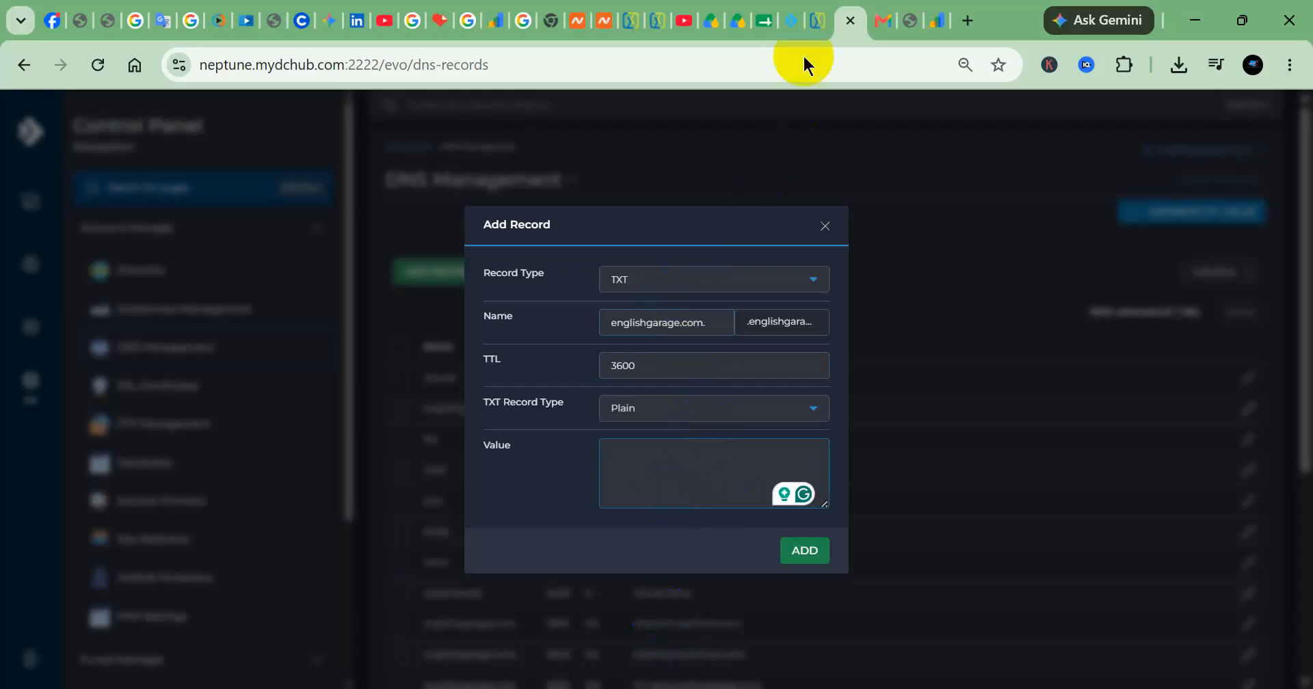
Copy the site verification token from Google Search Console, paste it as the TXT record's value in DirectAdmin, and add the record
click(933, 19)
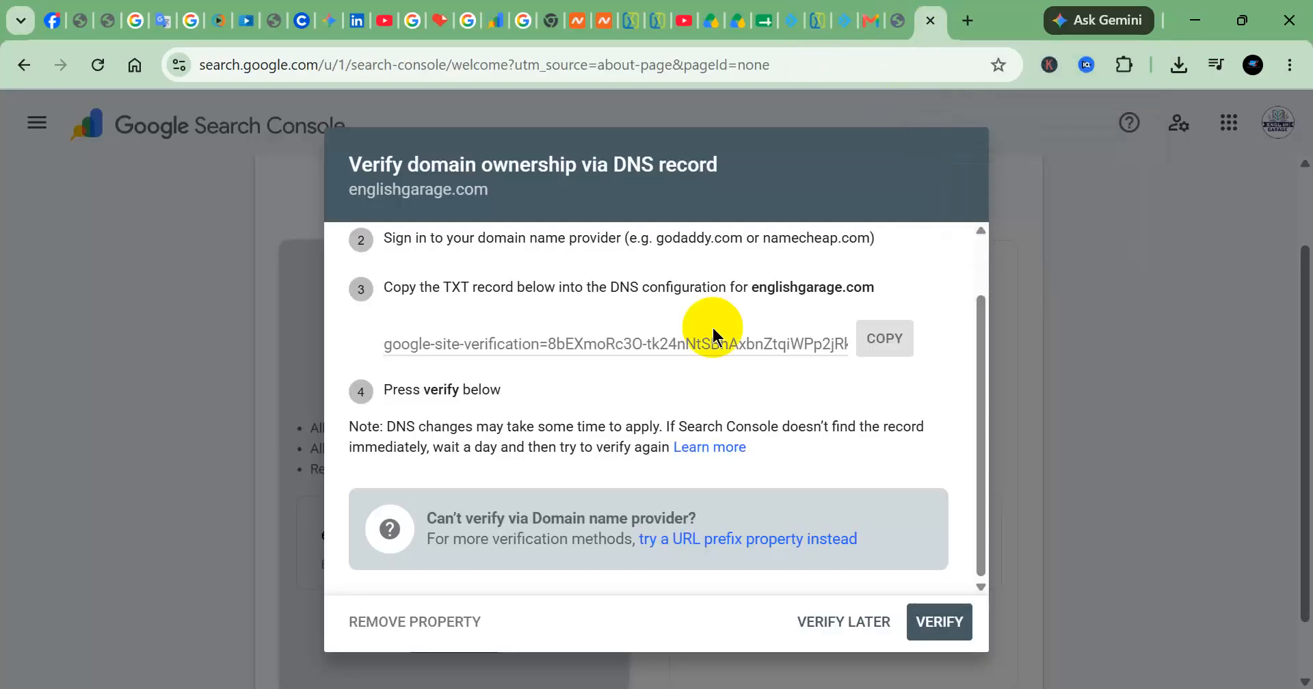
click(884, 339)
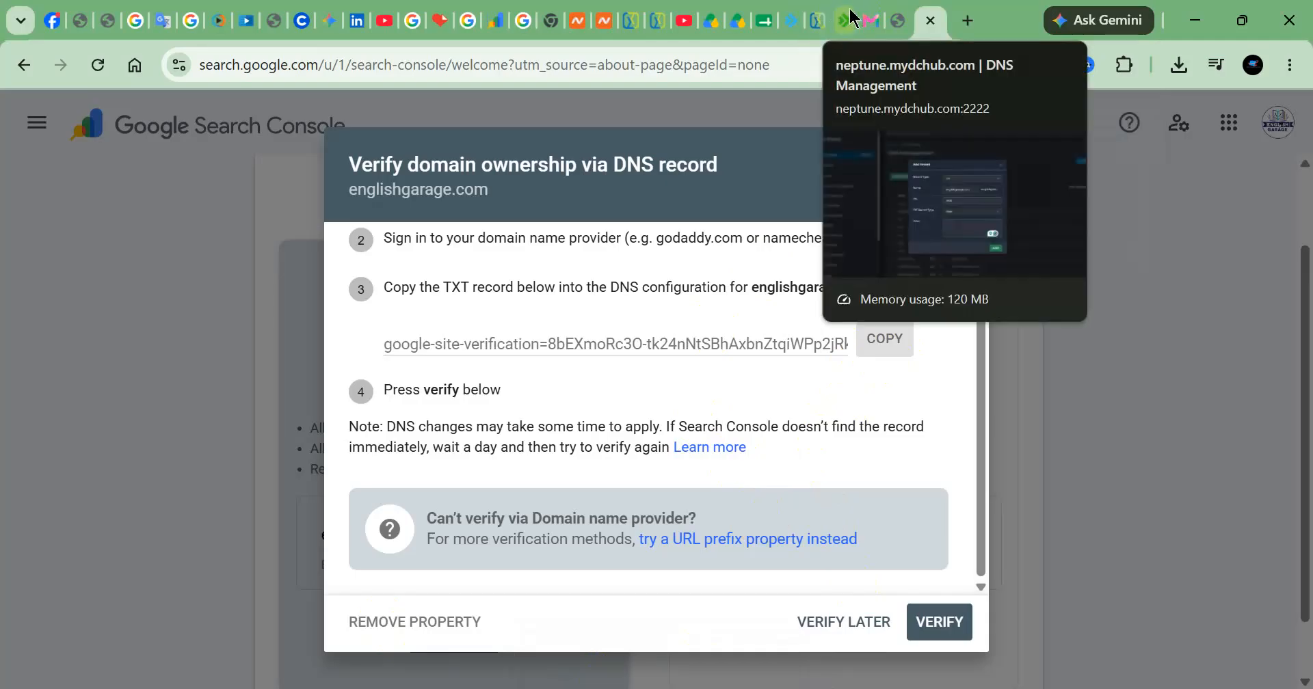
click(819, 22)
right_click(742, 454)
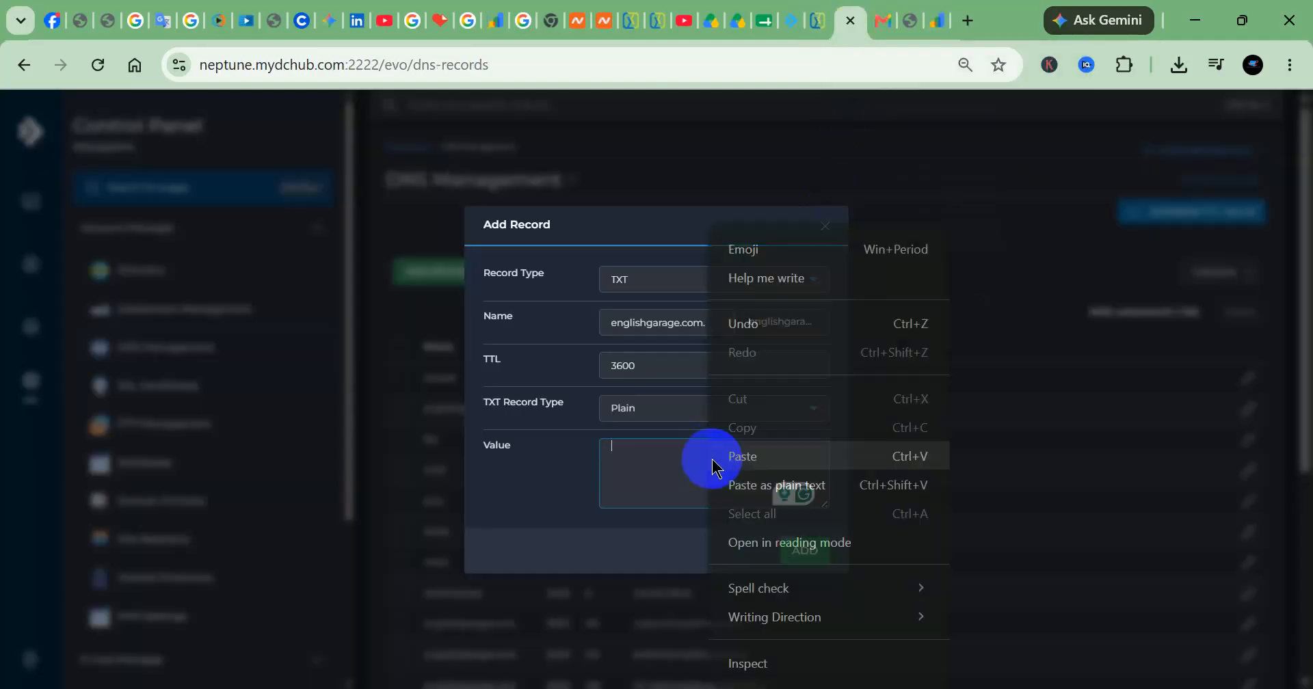
click(745, 454)
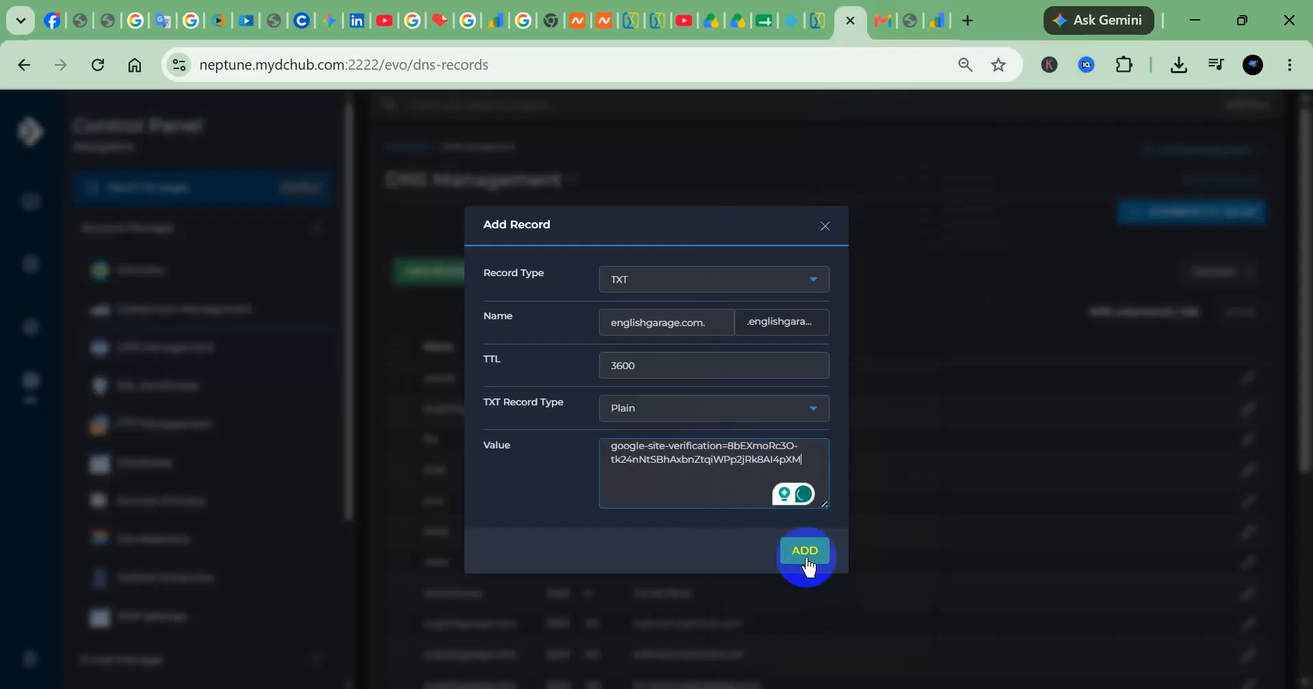
click(825, 566)
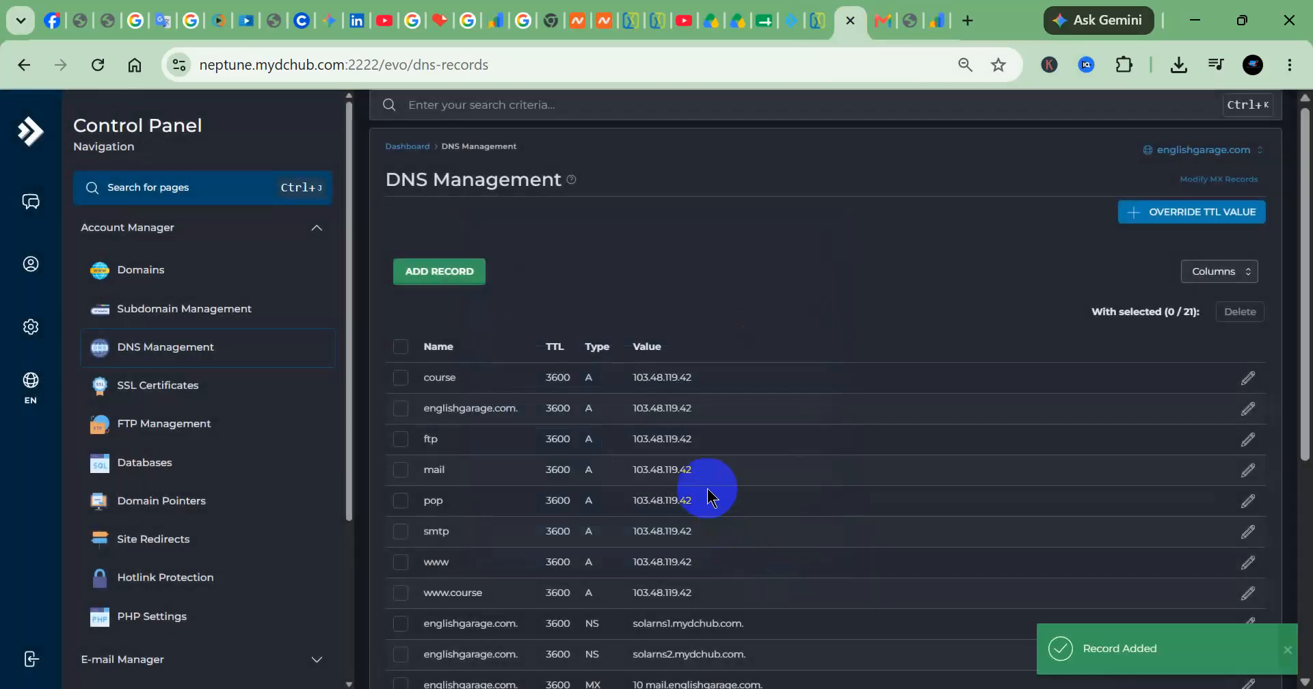
scroll(797, 451, down, 5)
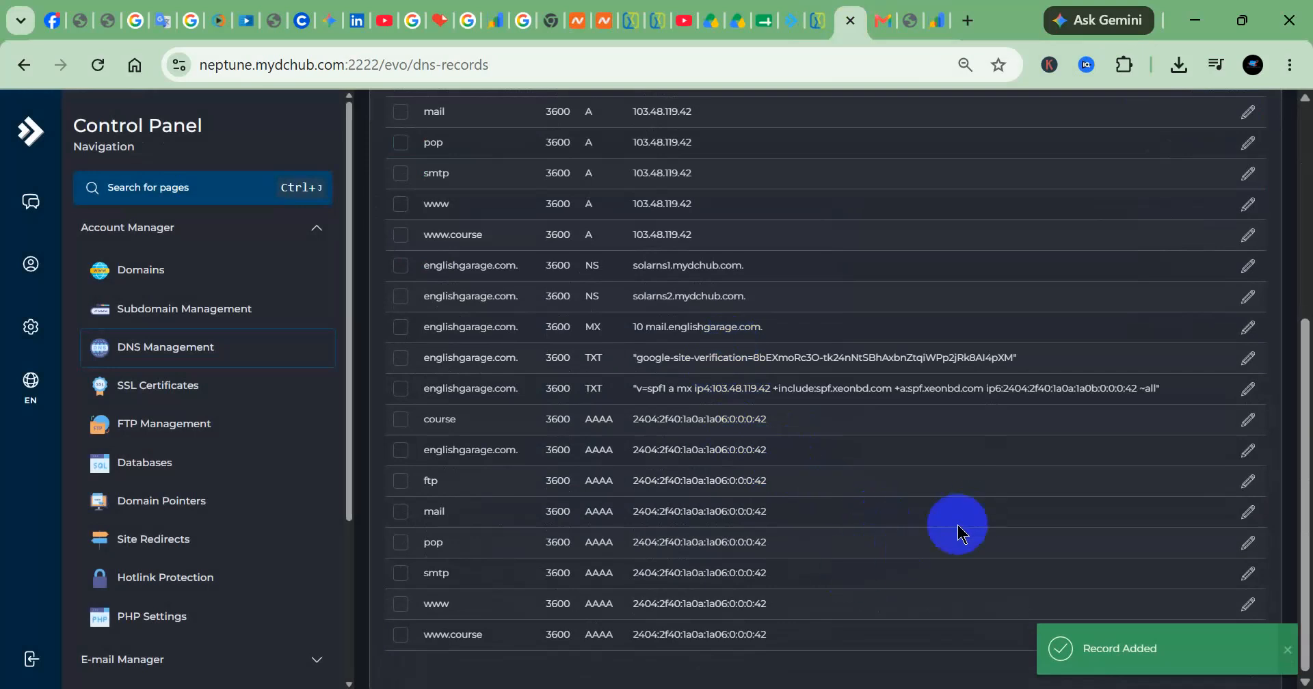
scroll(828, 425, up, 5)
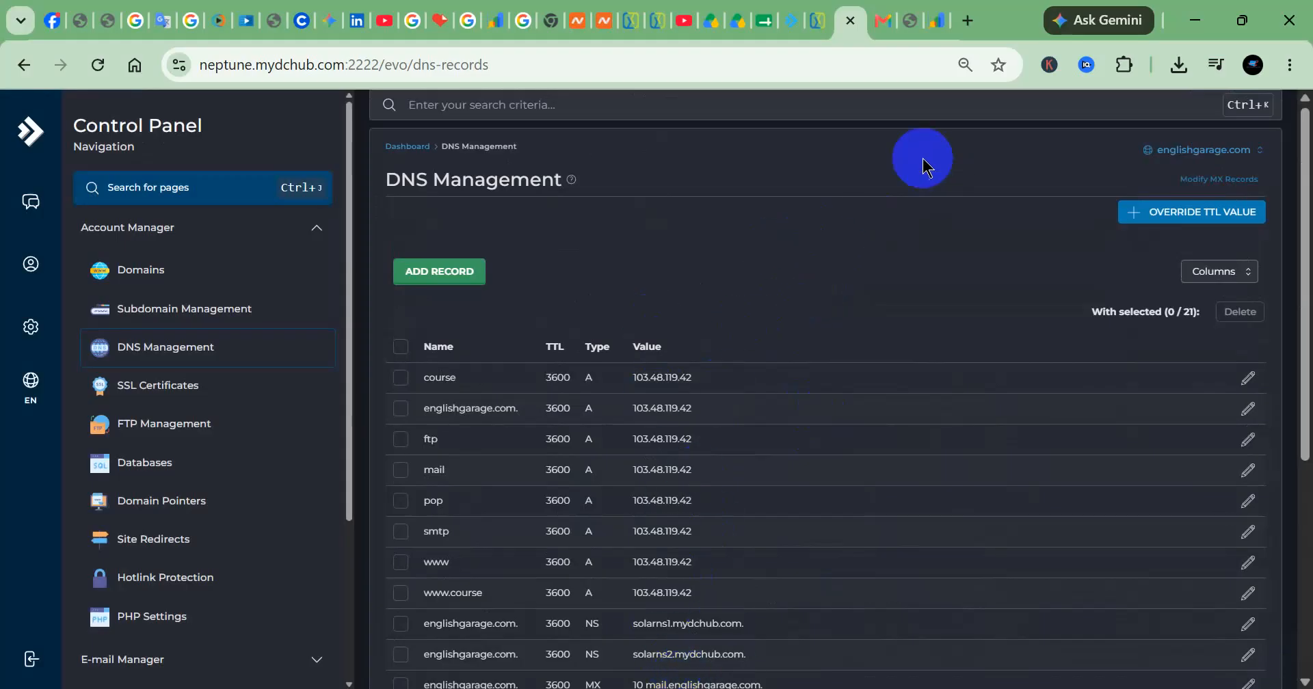
Return to Google Search Console, verify ownership of englishgarage.com, and open the property's overview, dismissing the introductory tip
click(935, 16)
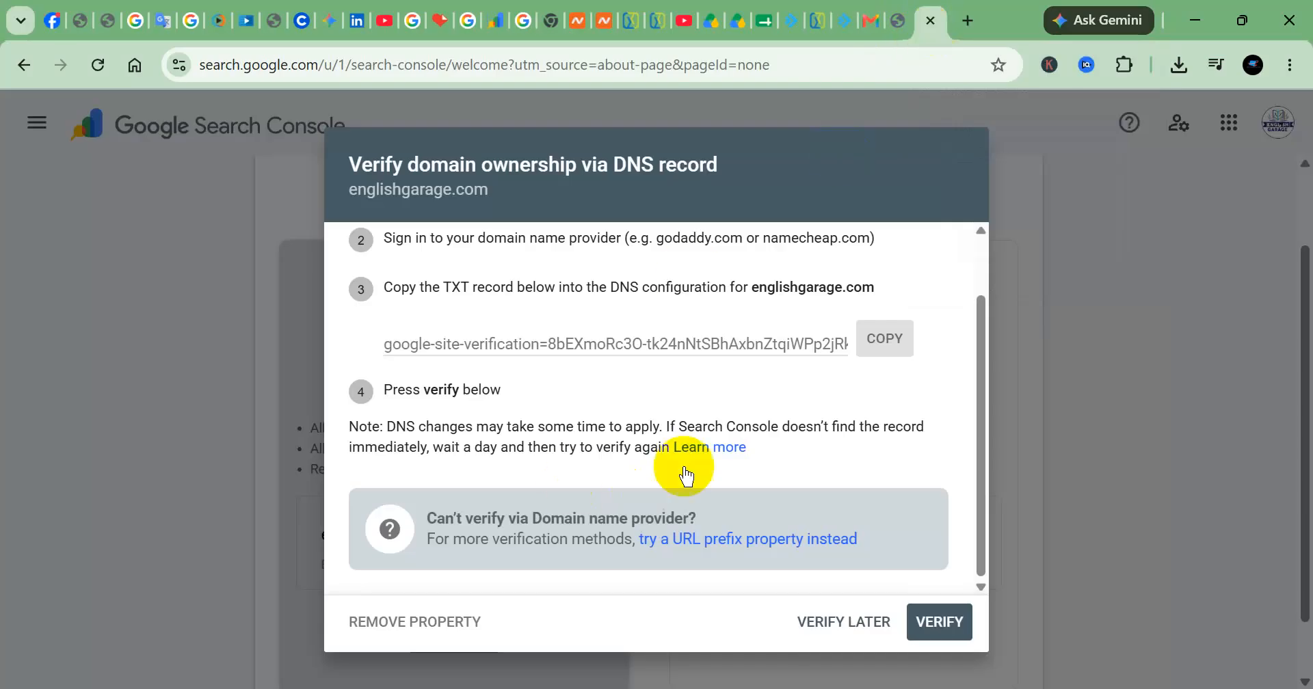
click(934, 621)
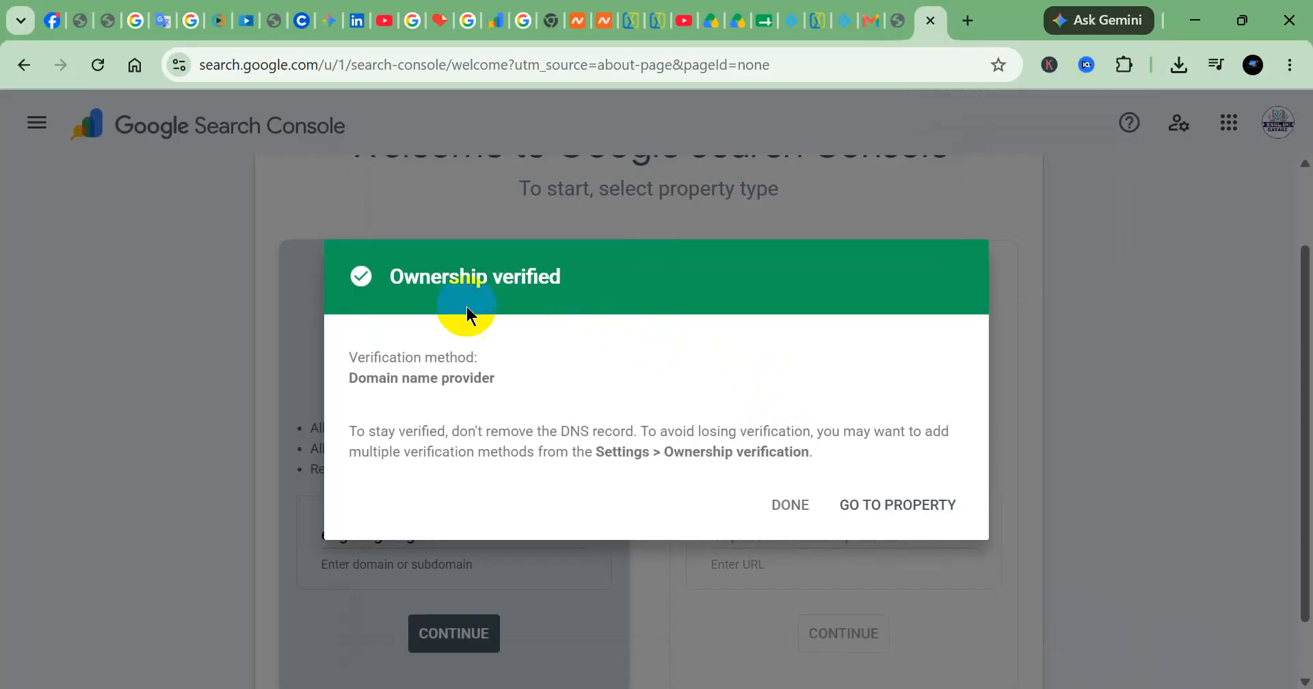
click(842, 504)
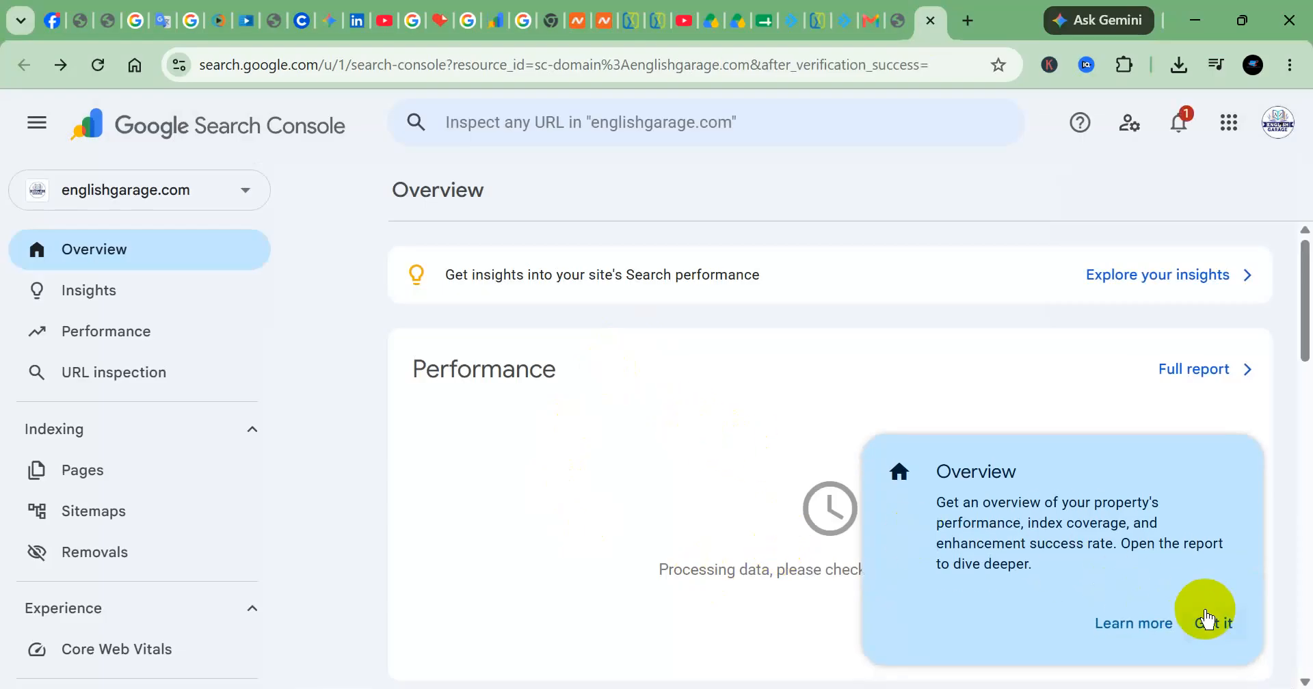
click(1207, 620)
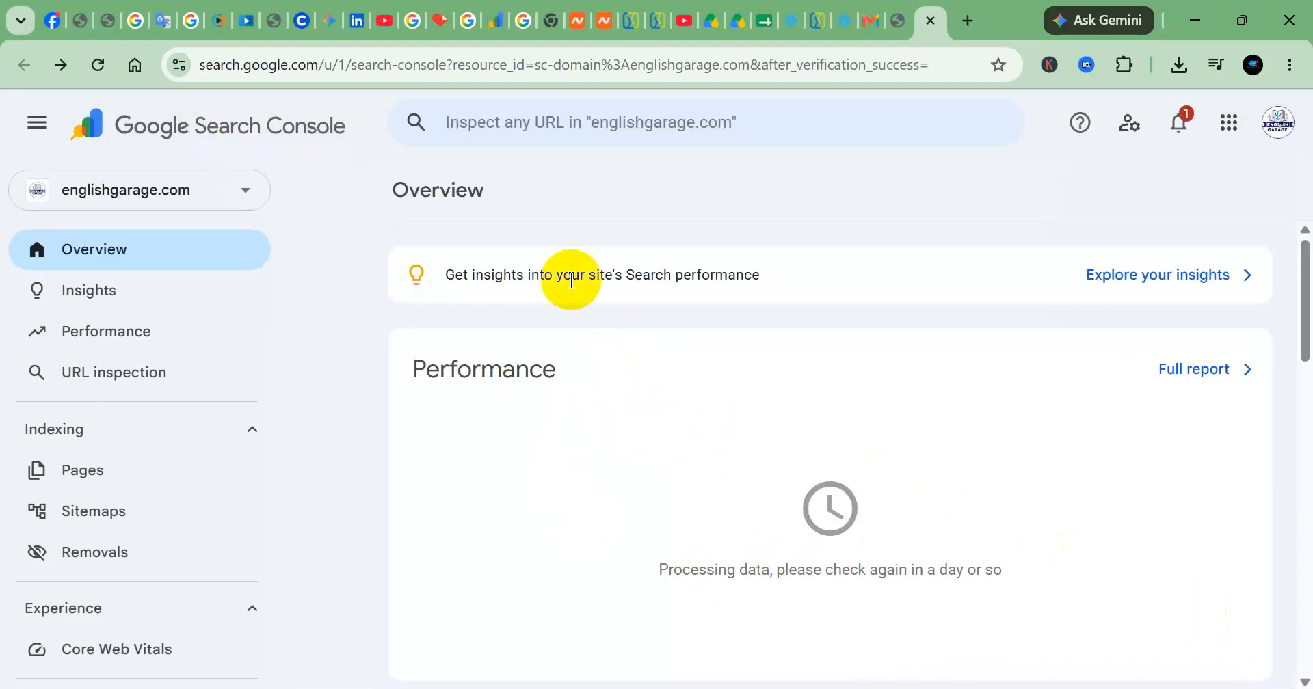